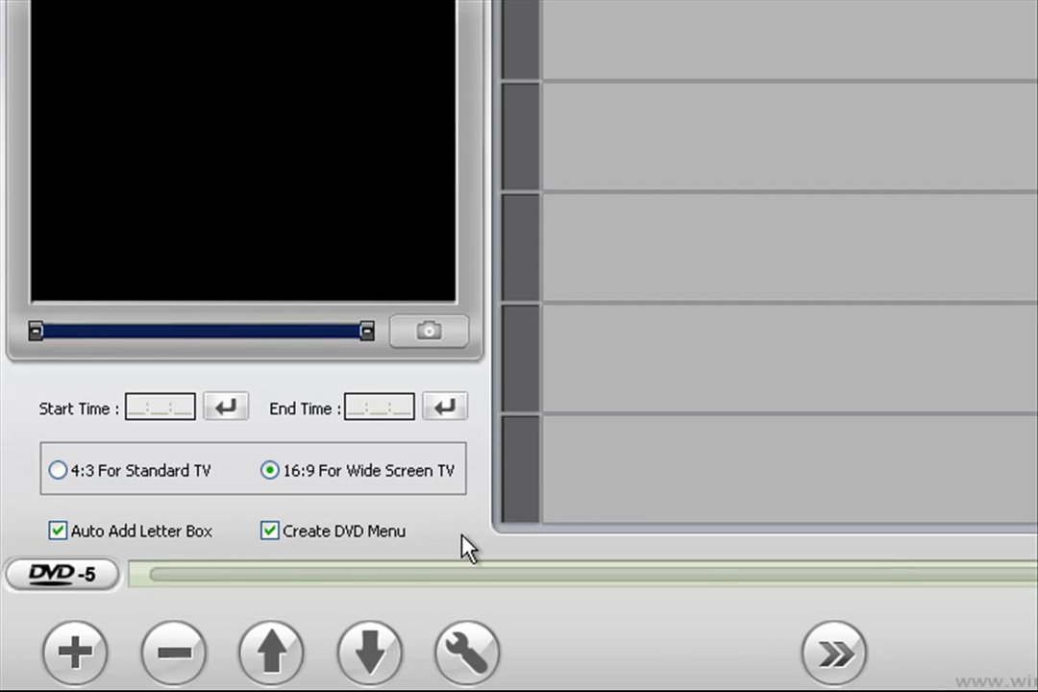
Load Bahamas 1 01.avi from the Desktop into the title list as a 14-second 720×480 clip.
left_click(77, 650)
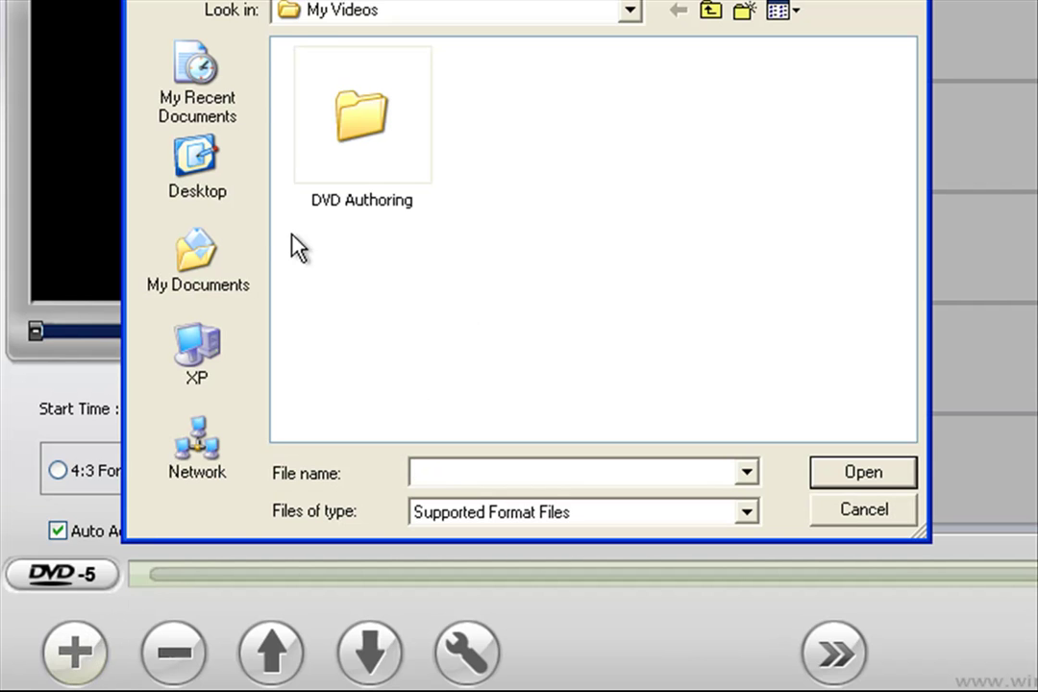
left_click(217, 192)
left_click(327, 125)
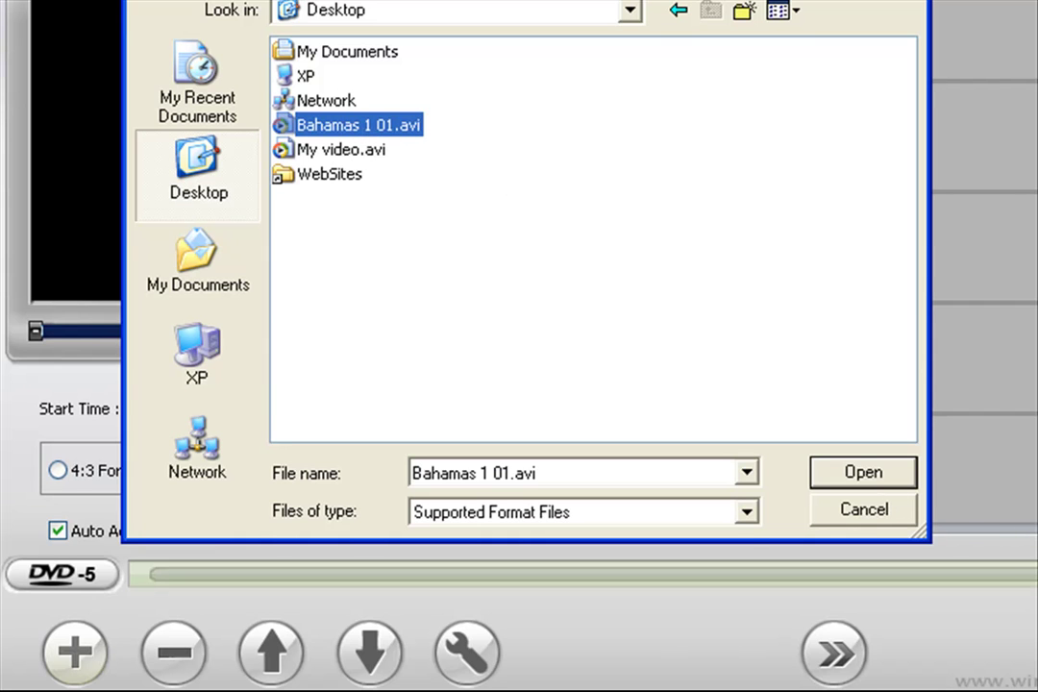
left_click(863, 472)
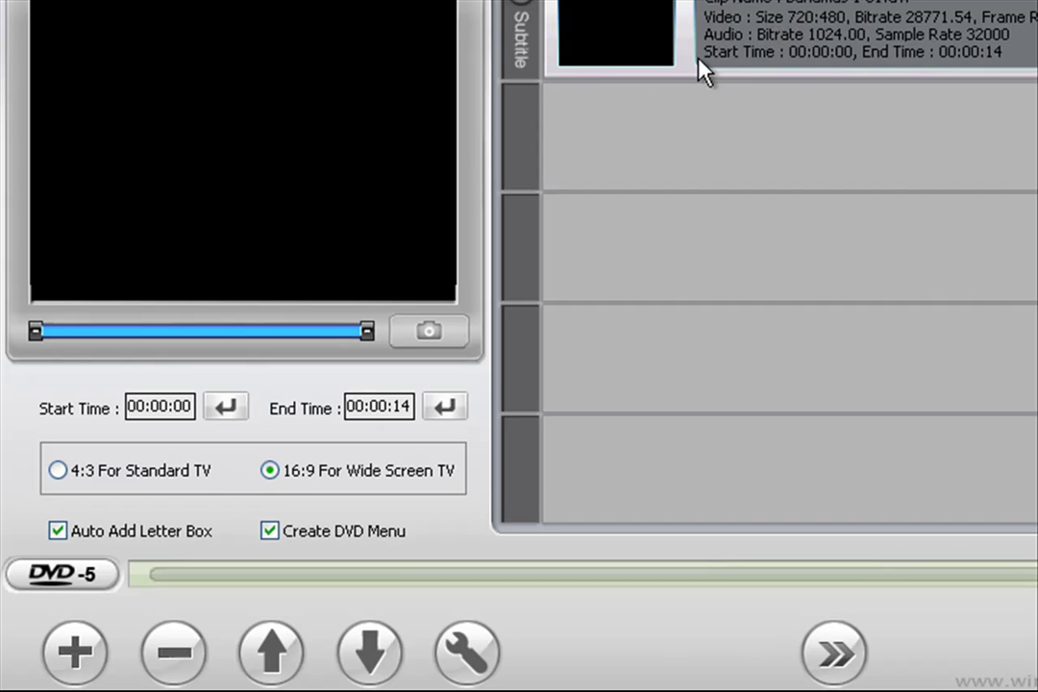
left_click_drag(681, 64, 766, 685)
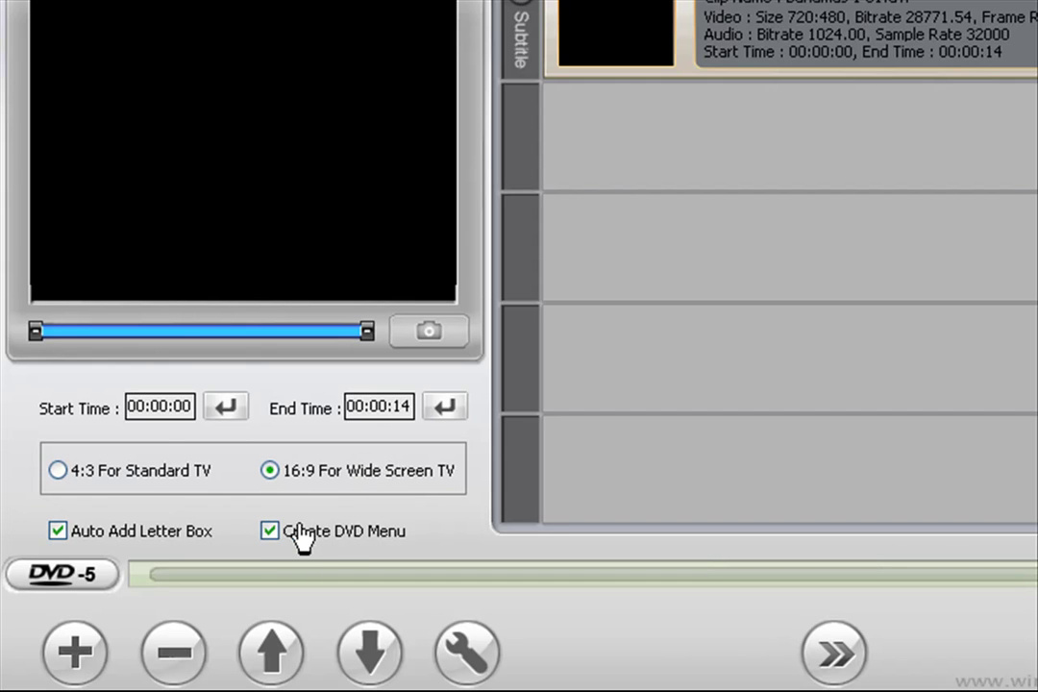
left_click(120, 541)
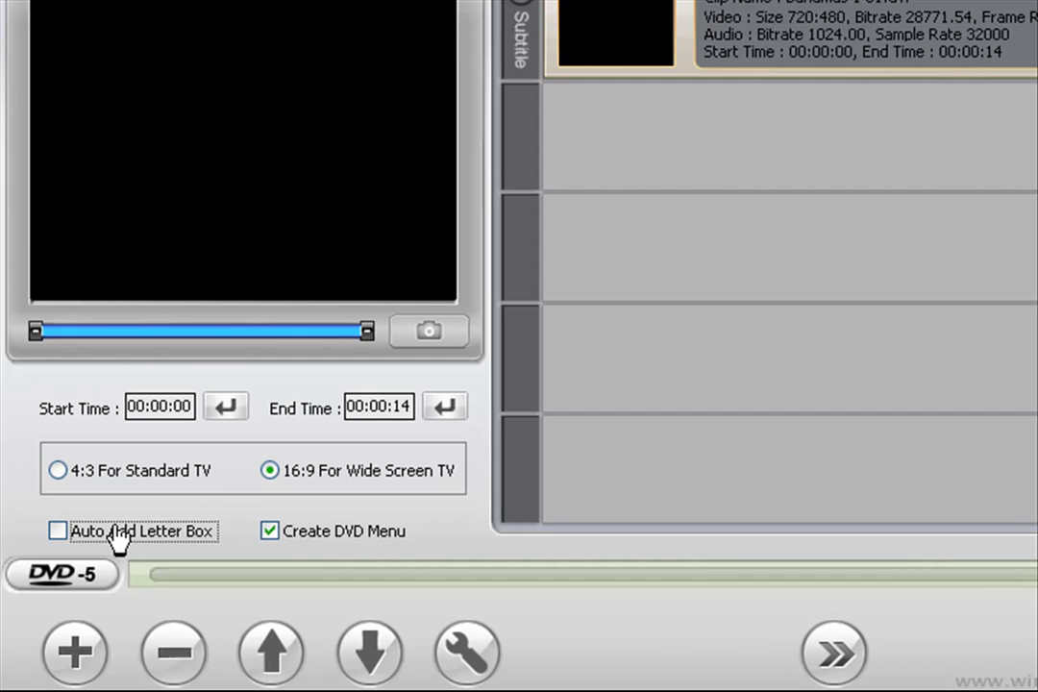
left_click(119, 540)
left_click(372, 543)
left_click(371, 543)
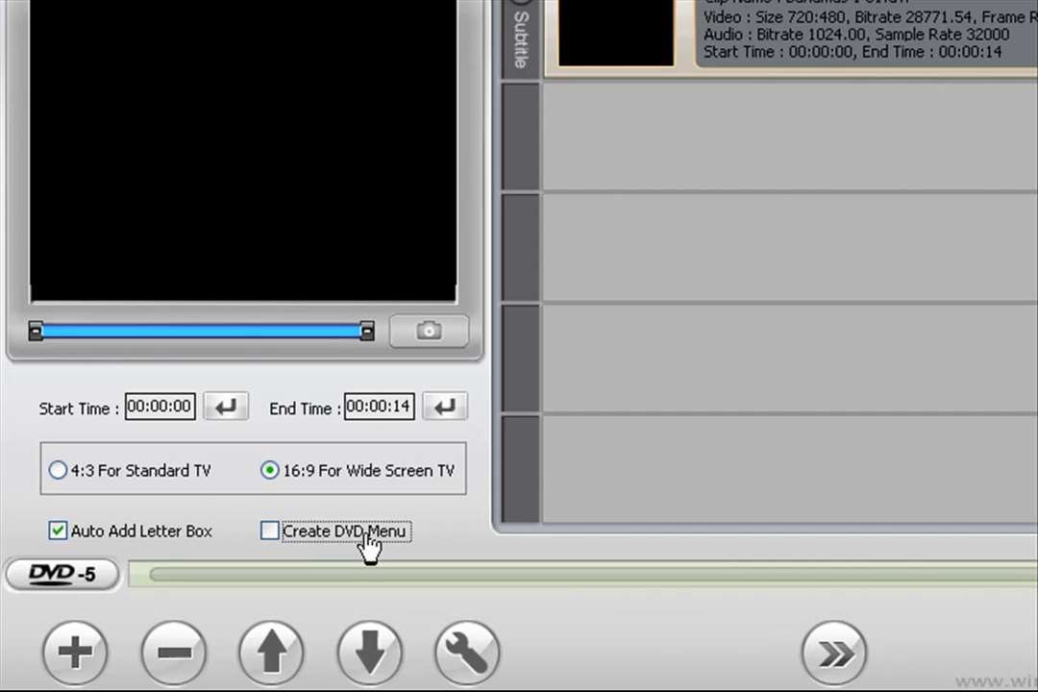
left_click(368, 544)
Advance to the menu editor, showing the title menu with its blue mosaic background.
left_click(829, 655)
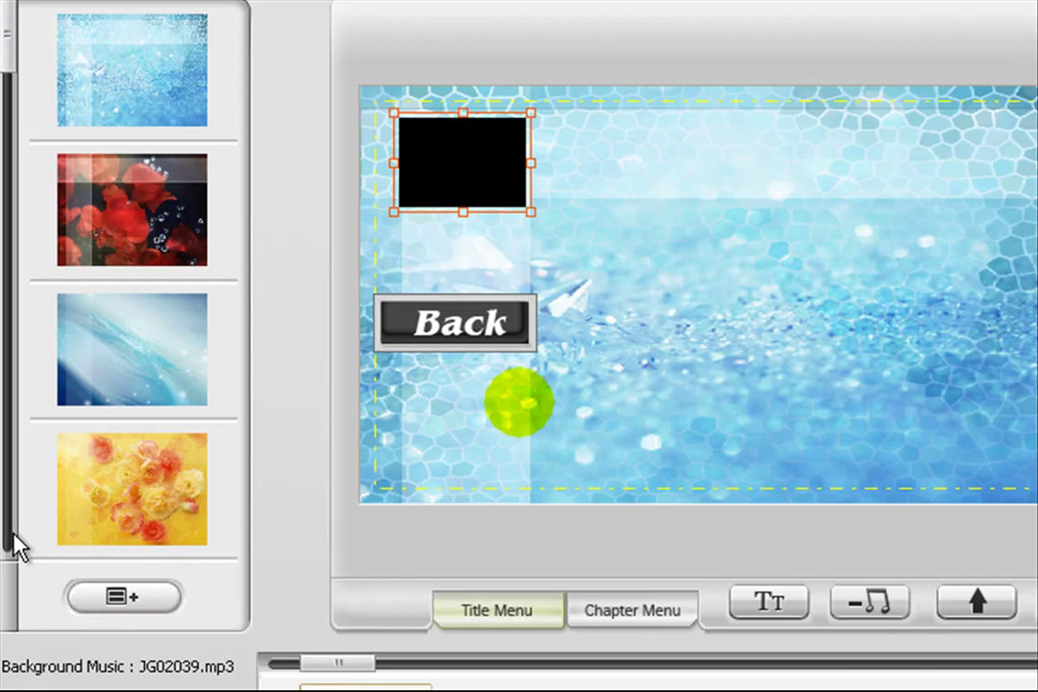
Set the title menu background to Beach Towers.jpg from WebSites > Theme Park Reviews.
left_click(115, 603)
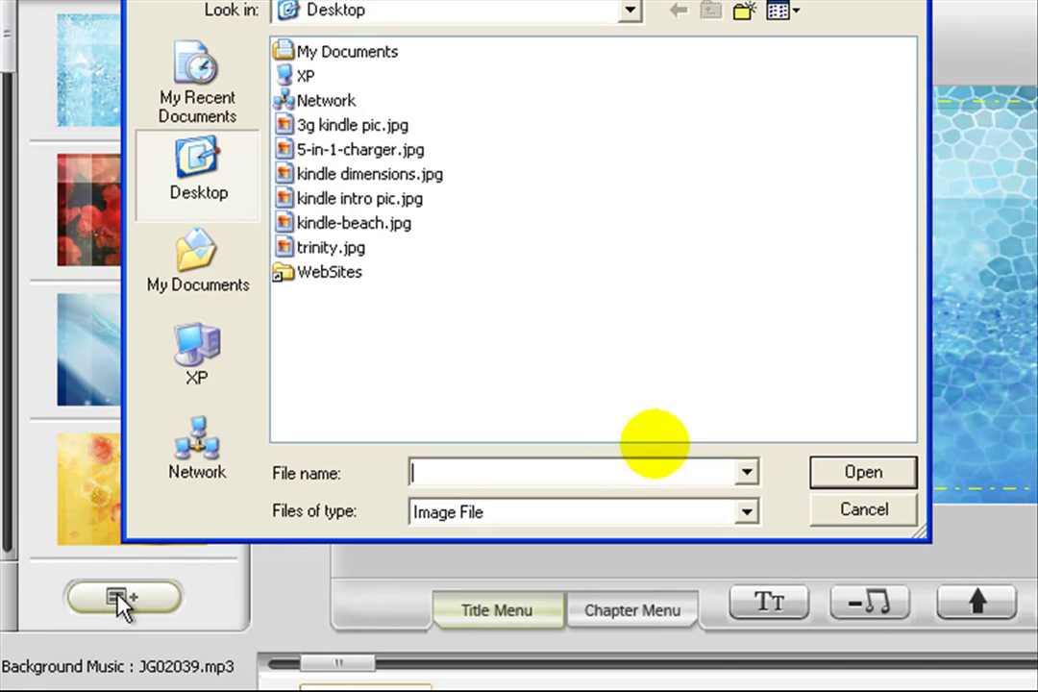
double_click(337, 273)
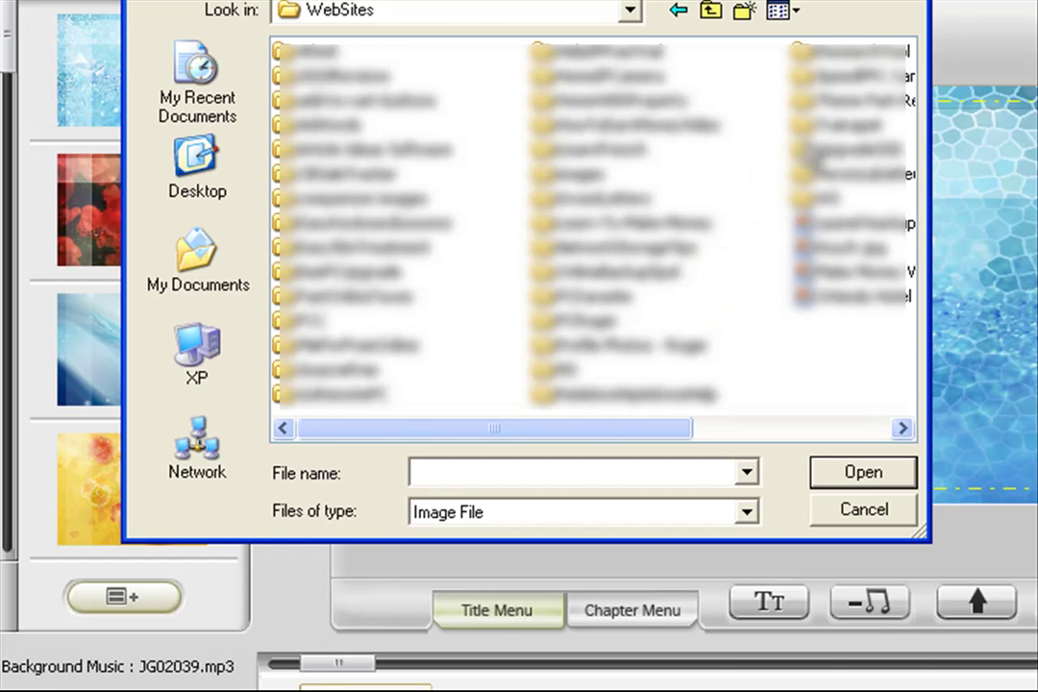
double_click(861, 102)
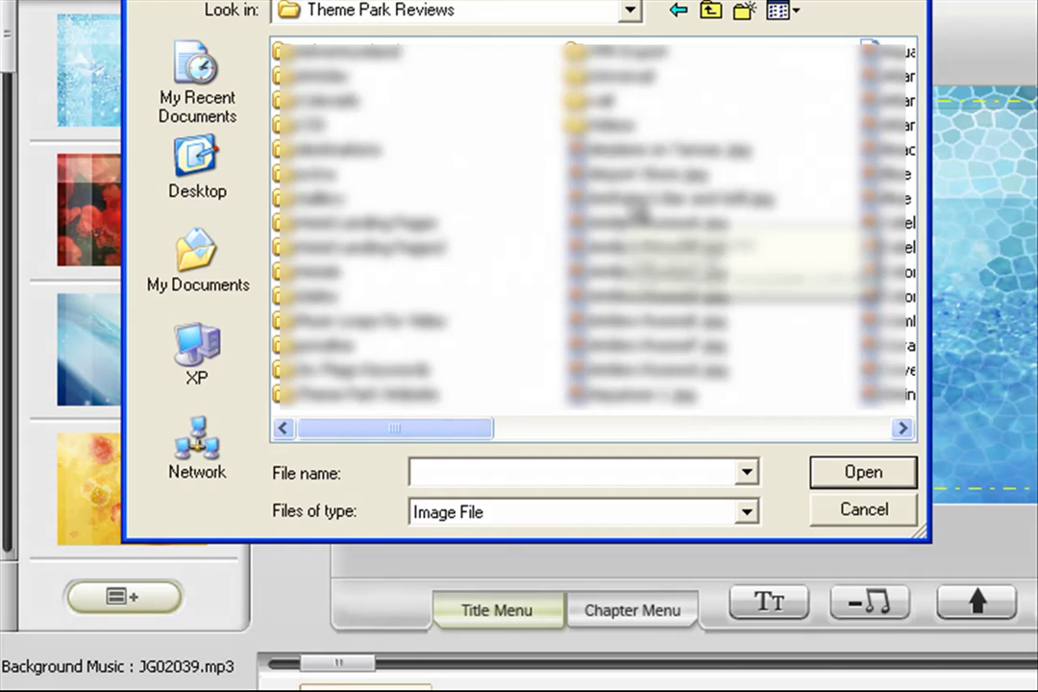
left_click_drag(475, 447, 576, 442)
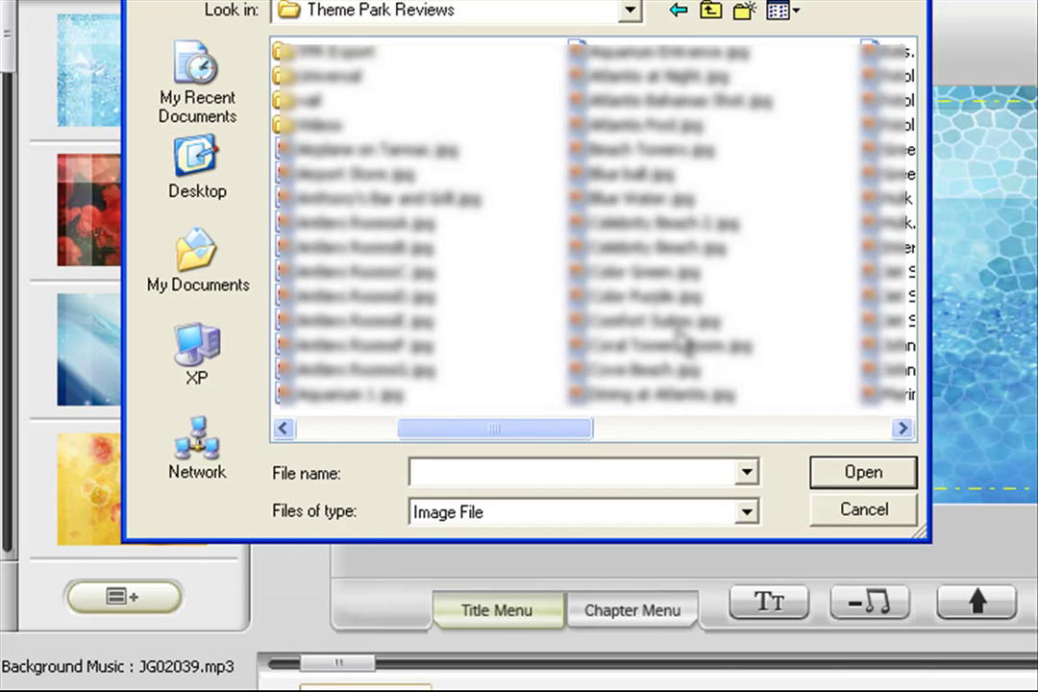
left_click(668, 151)
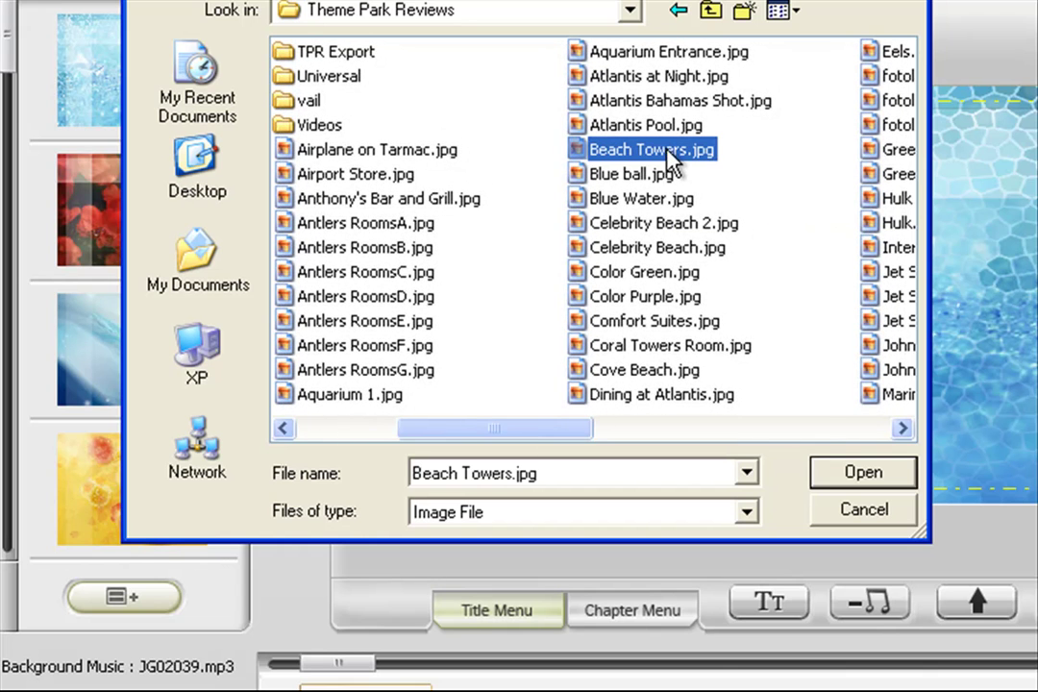
left_click(850, 471)
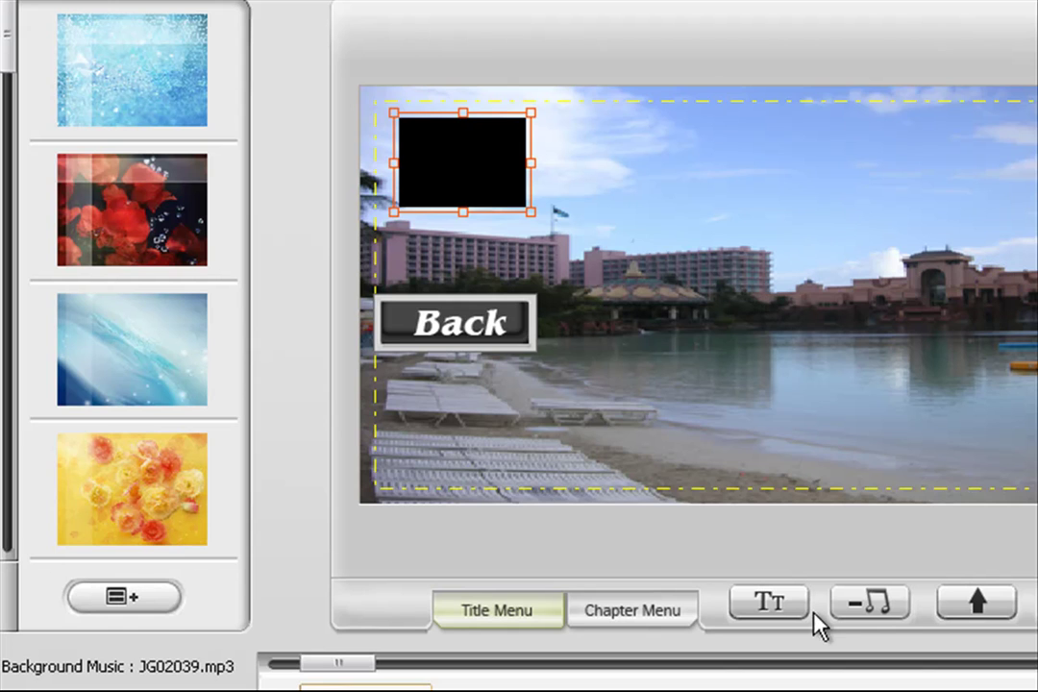
Remove the menu music, re-add JG02039.mp3 from the desktop, then go to the Chapter Menu.
left_click(854, 608)
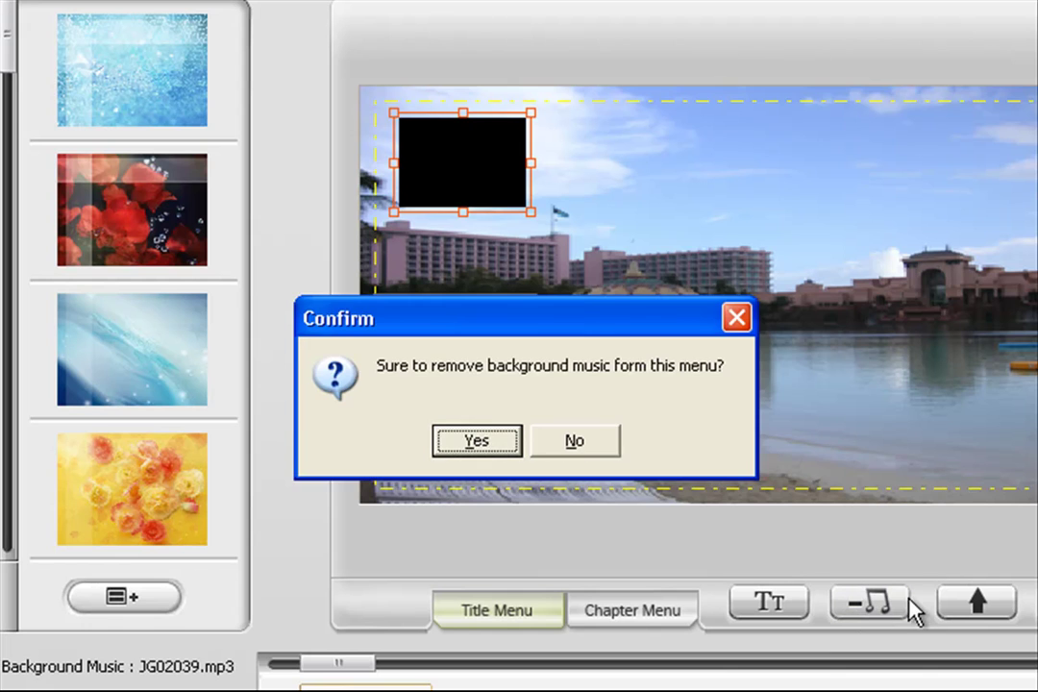
key("Return")
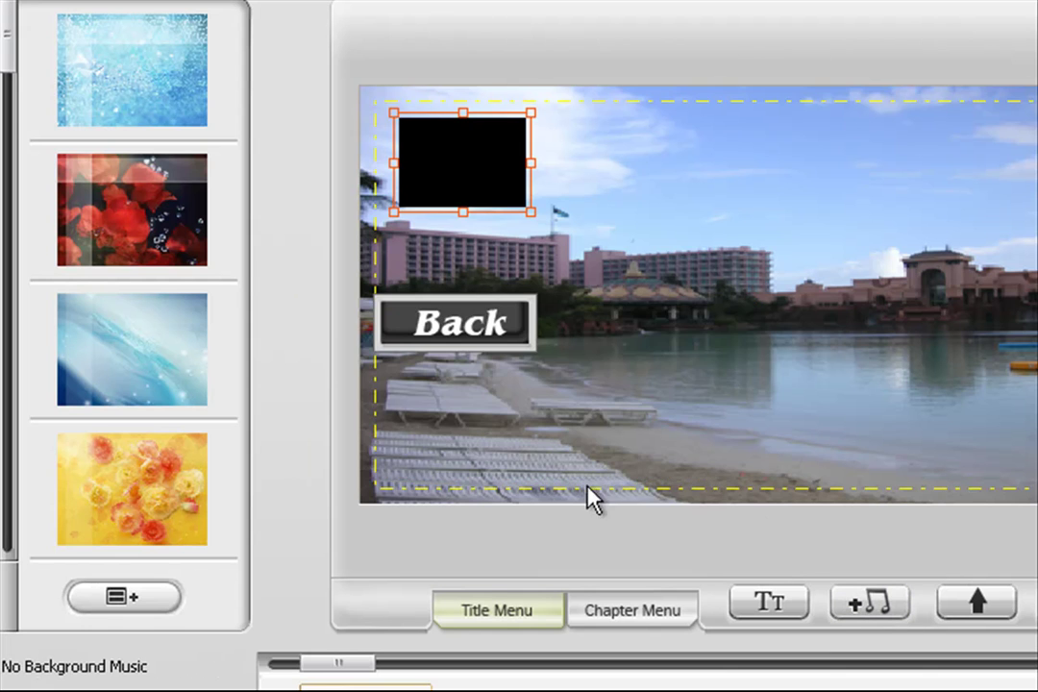
left_click(855, 605)
left_click(187, 180)
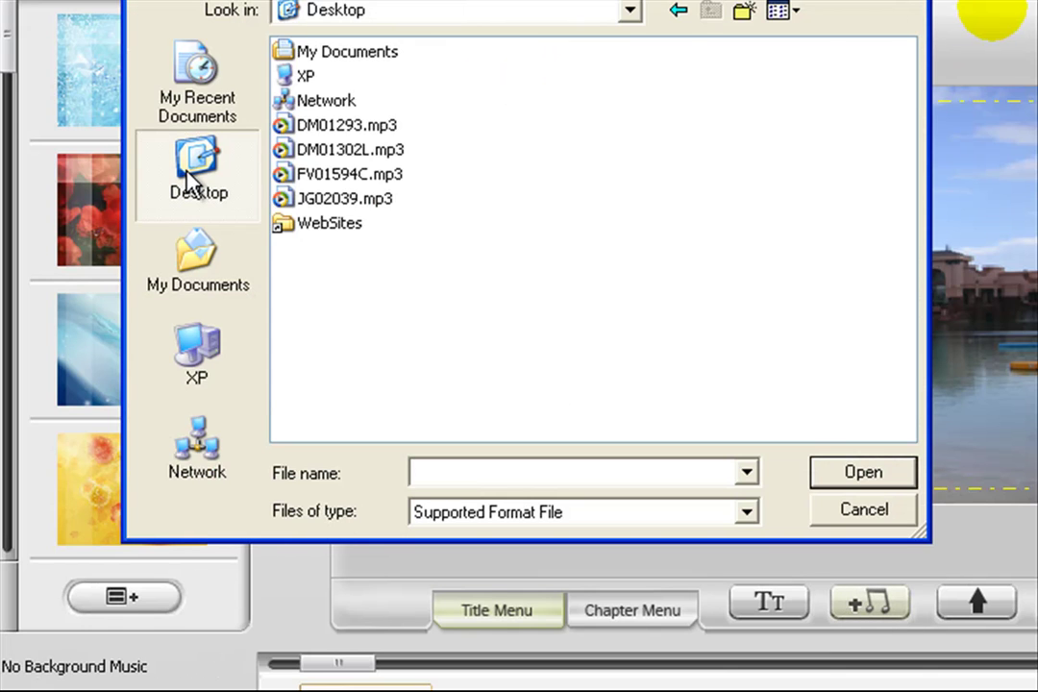
left_click(354, 200)
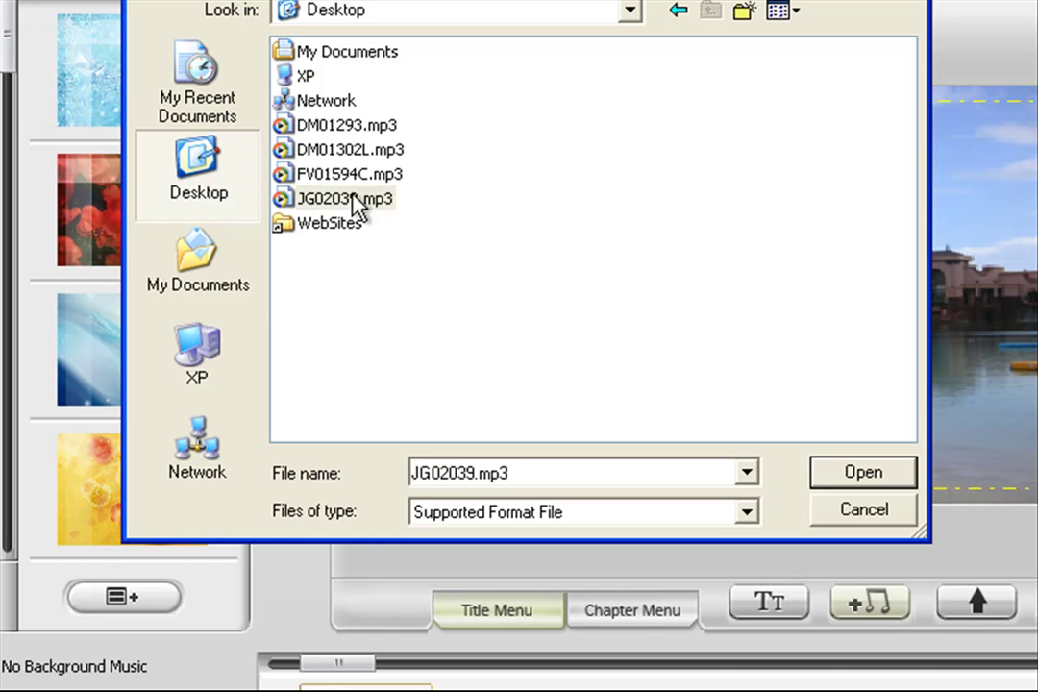
left_click(901, 477)
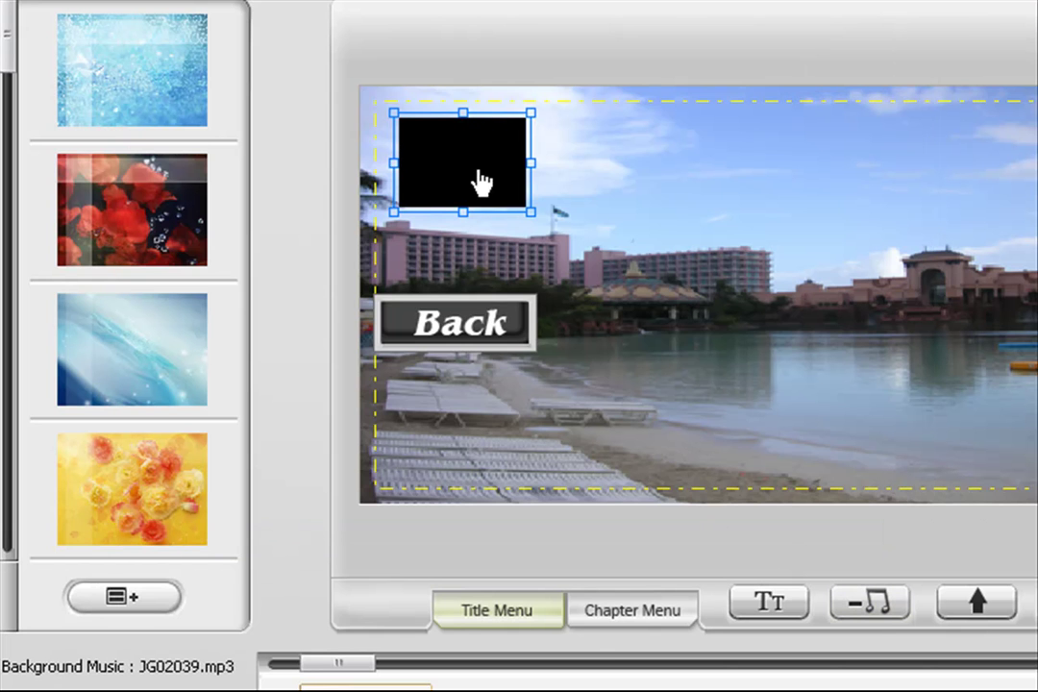
left_click(1001, 225)
left_click(597, 620)
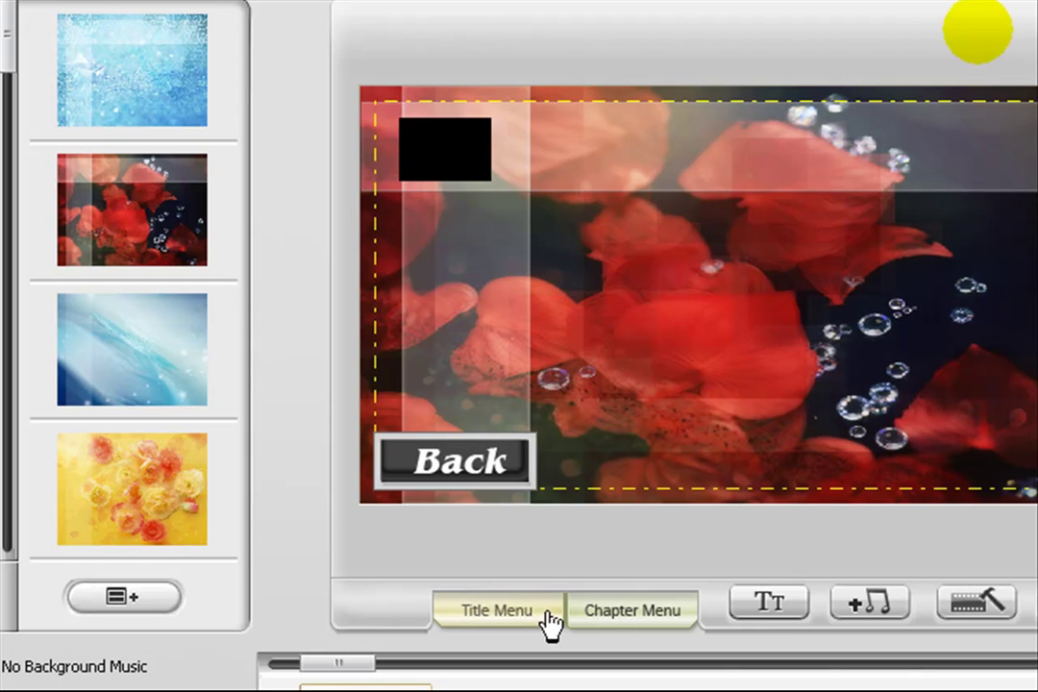
Try a text caption on the chapter menu, then uncheck Add DVD Chapter Menu.
left_click(456, 181)
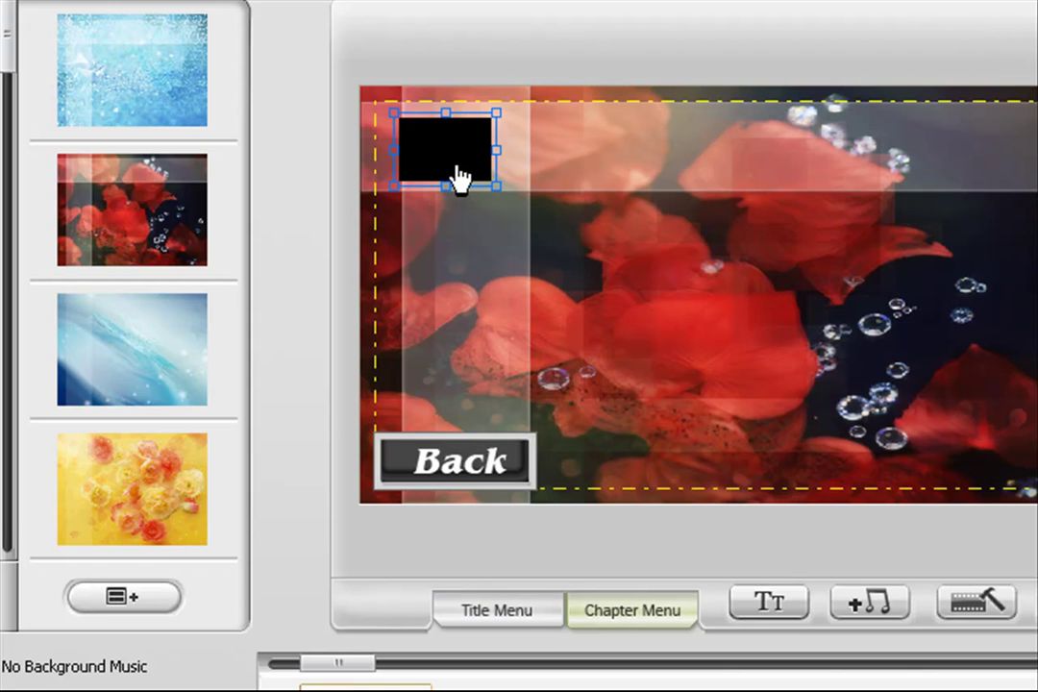
left_click(456, 178)
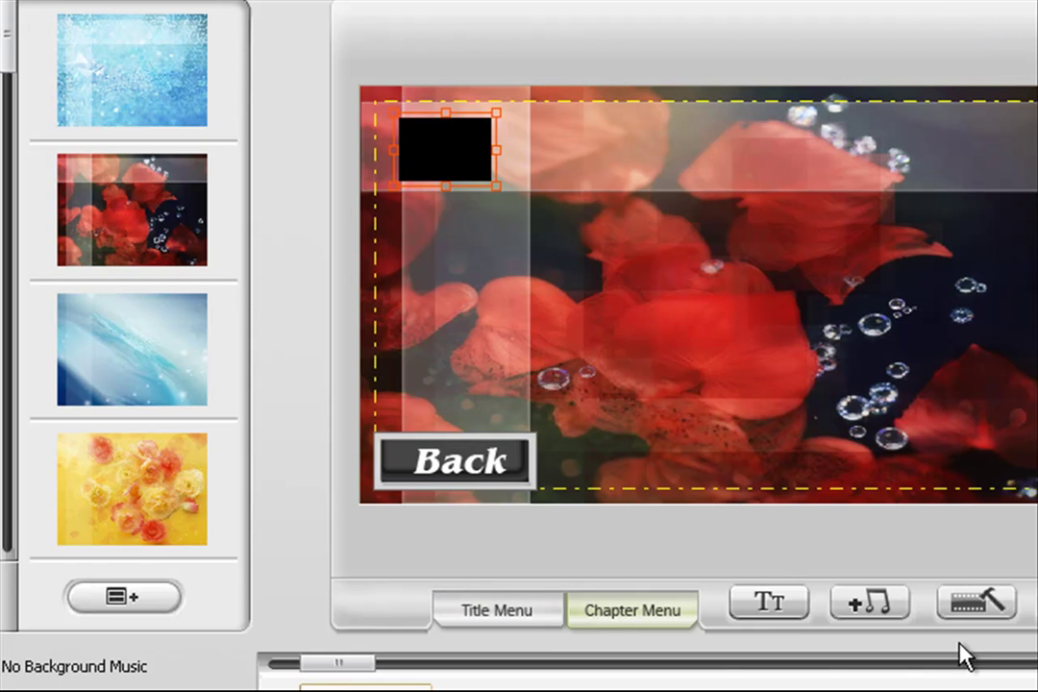
left_click(784, 608)
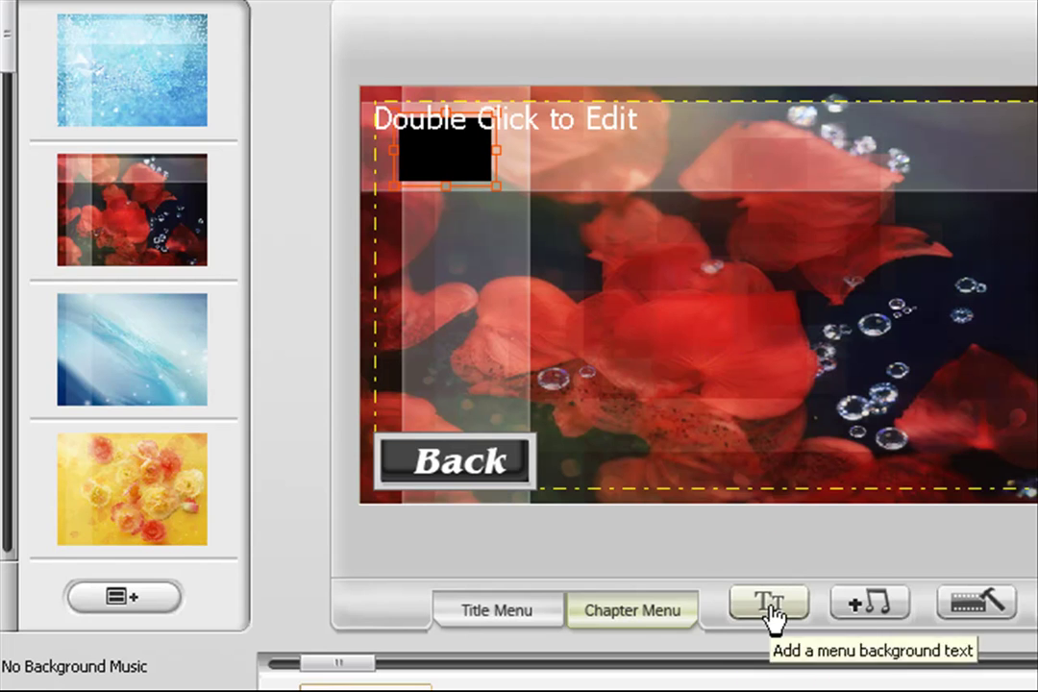
double_click(550, 145)
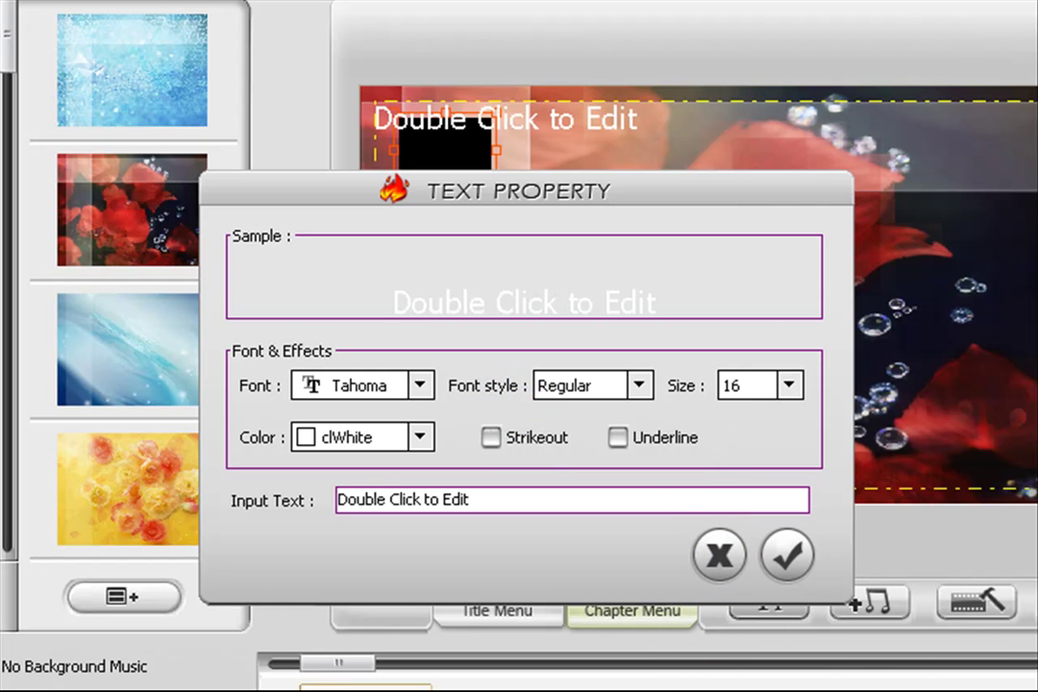
left_click(731, 565)
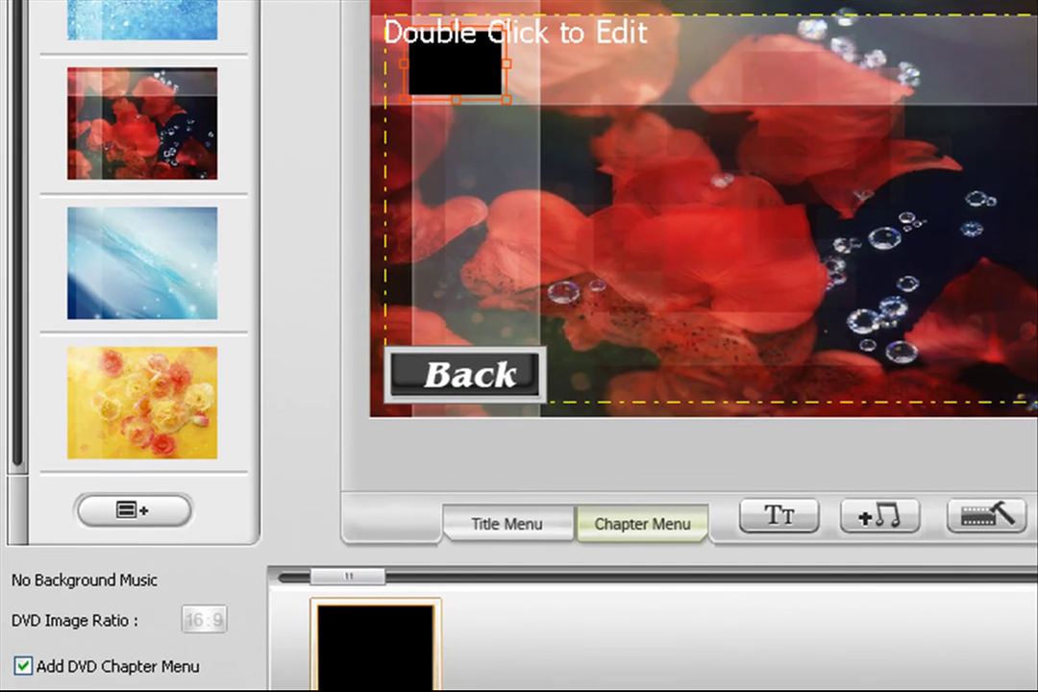
left_click(23, 666)
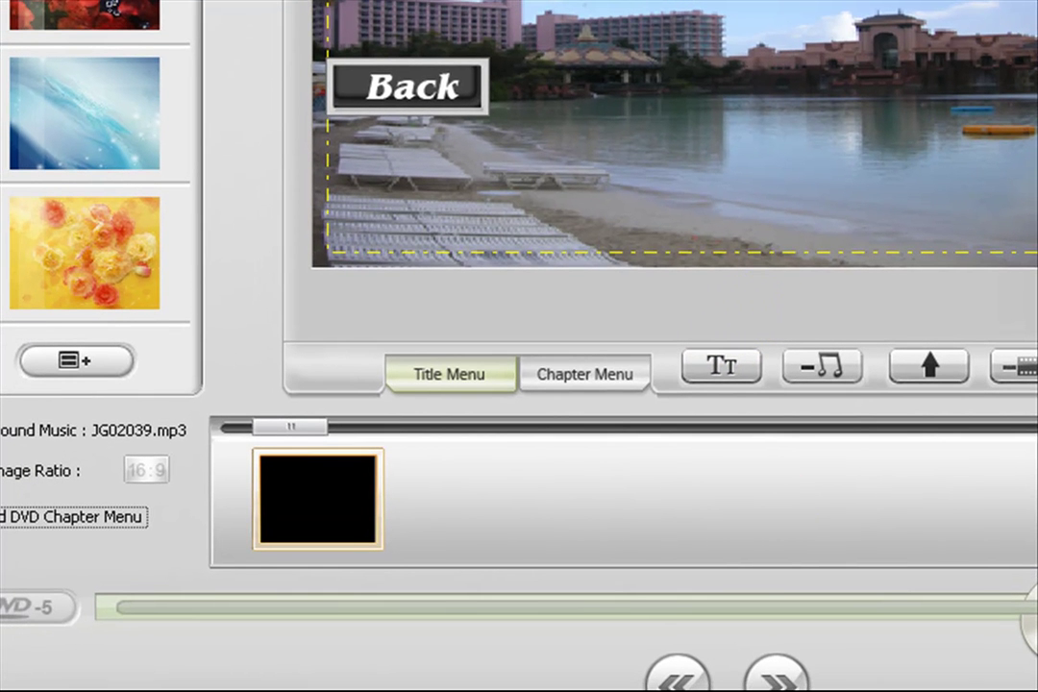
Open DVD Builder, keeping CD-ROM VBOX 1.0 as burner and c:\Temp\ as output folder.
left_click(774, 678)
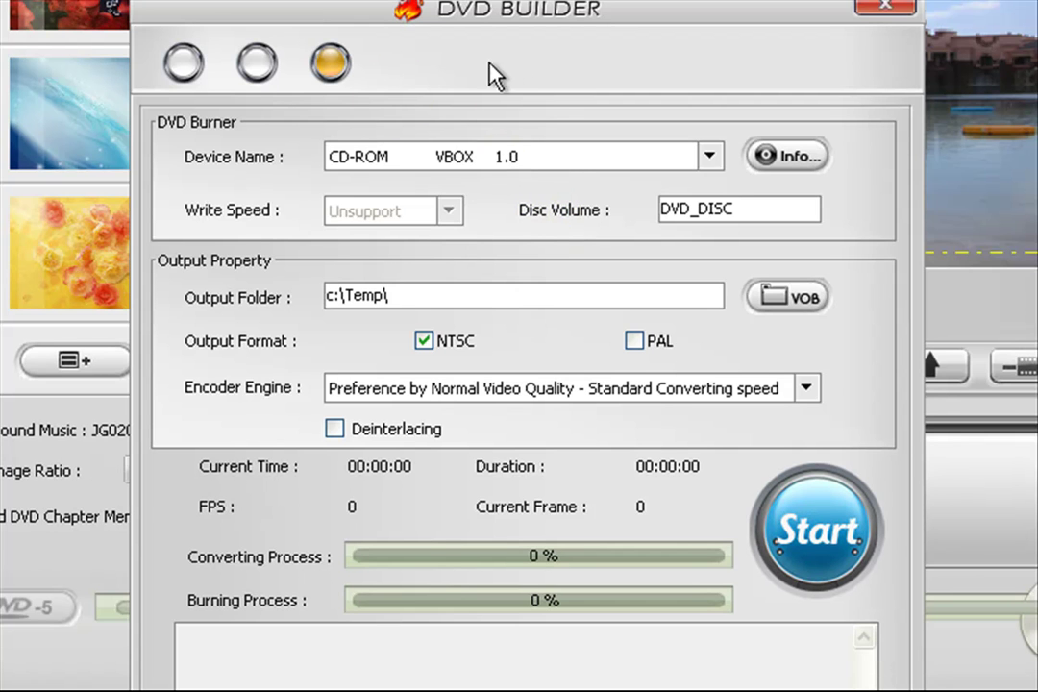
mouse_move(556, 21)
left_mouse_down()
mouse_move(568, 4)
mouse_move(551, 0)
left_mouse_up()
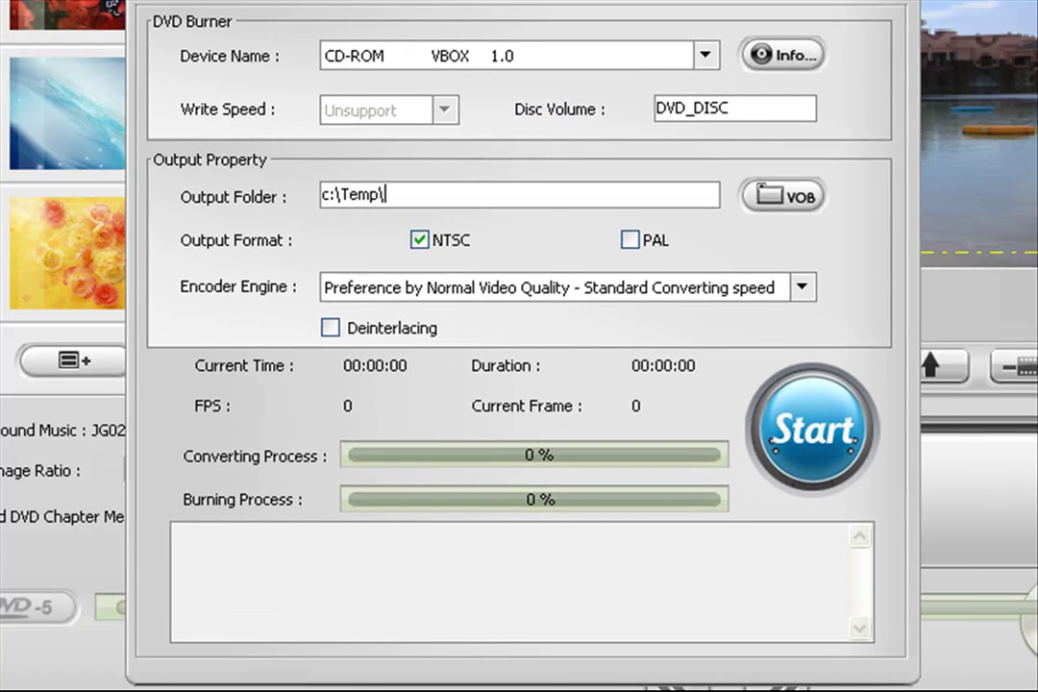
left_click(544, 62)
left_click(545, 64)
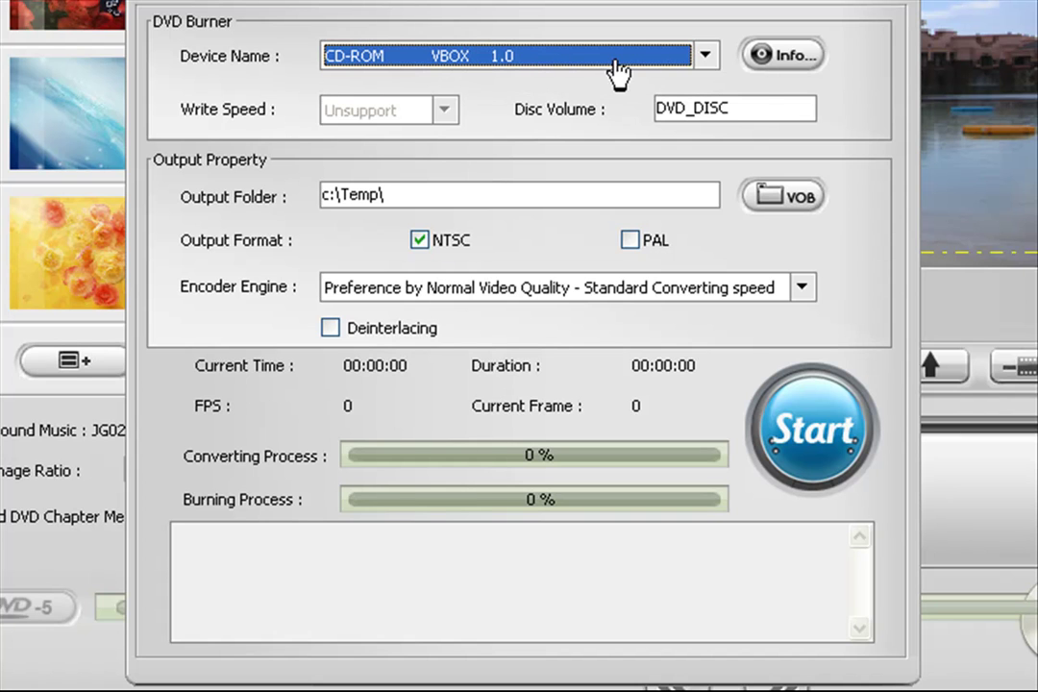
left_click(450, 190)
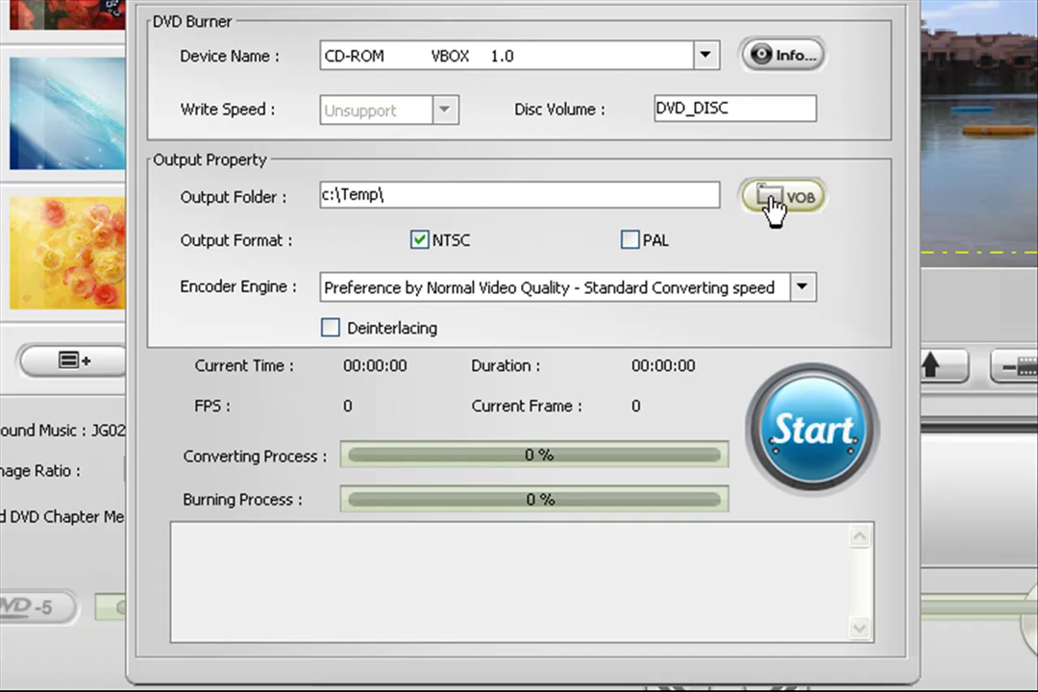